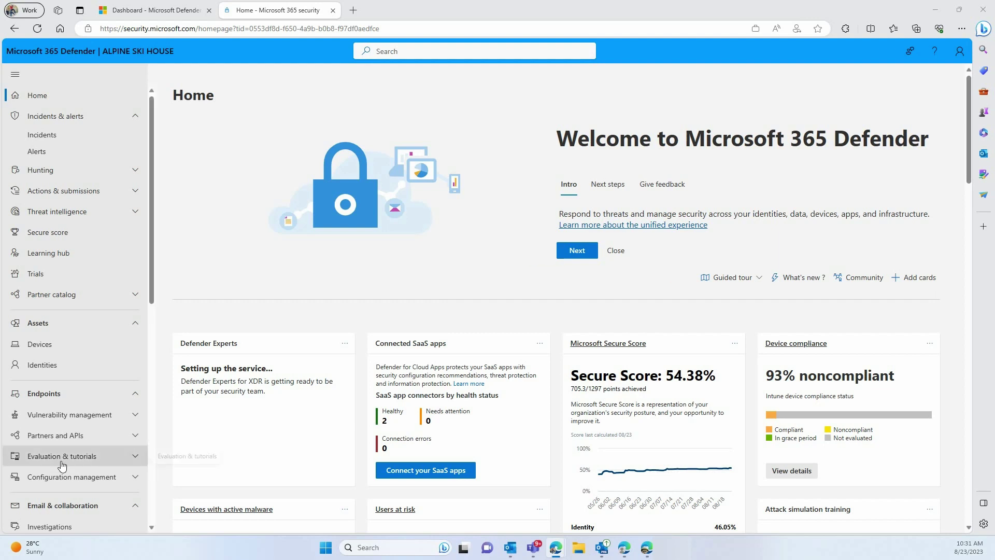
Go to the Alerts list in the Defender for Cloud Apps dashboard.
{"action": "scroll", "coordinate": [62, 464], "scroll_direction": "down", "scroll_amount": 3}
{"action": "scroll", "coordinate": [62, 465], "scroll_direction": "down", "scroll_amount": 3}
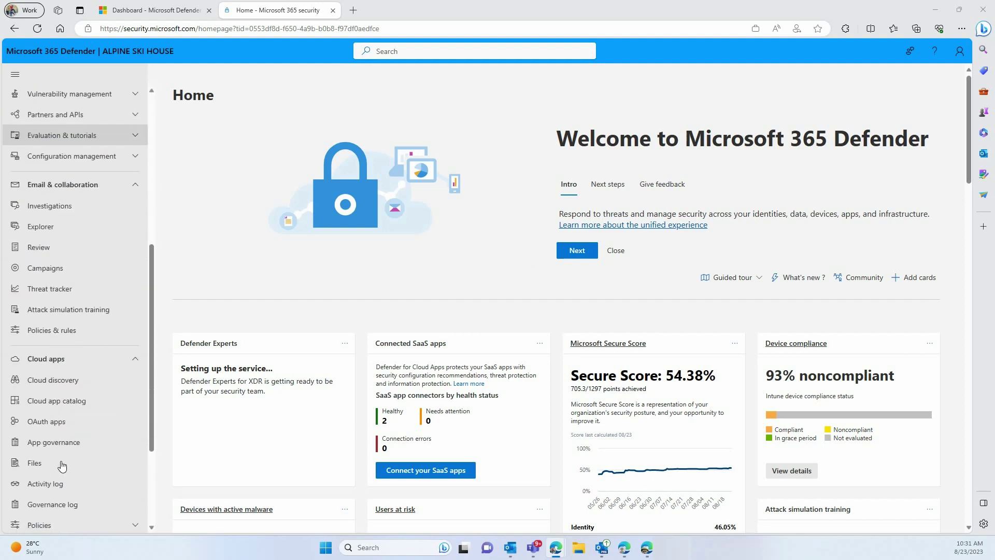
{"action": "scroll", "coordinate": [61, 466], "scroll_direction": "up", "scroll_amount": 6}
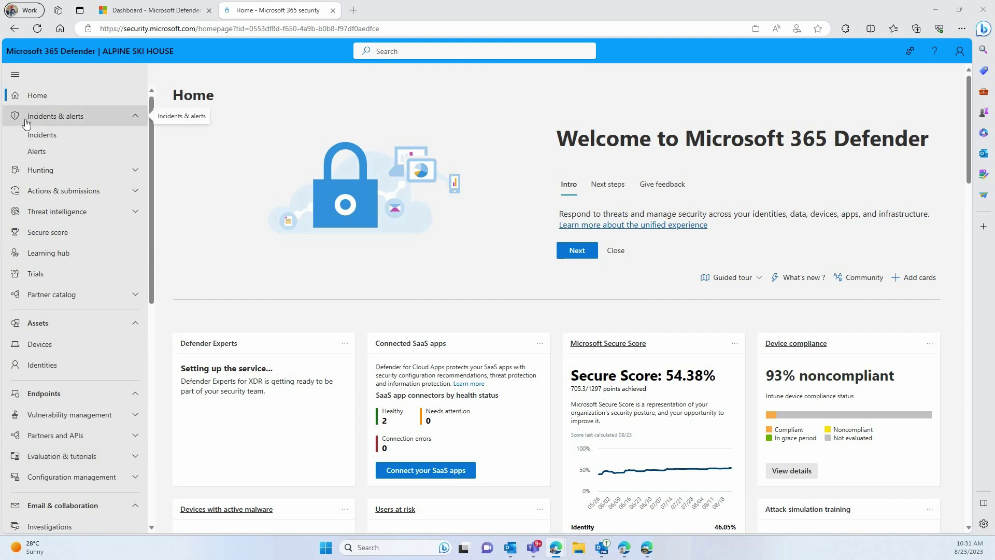
{"action": "left_click", "coordinate": [154, 14]}
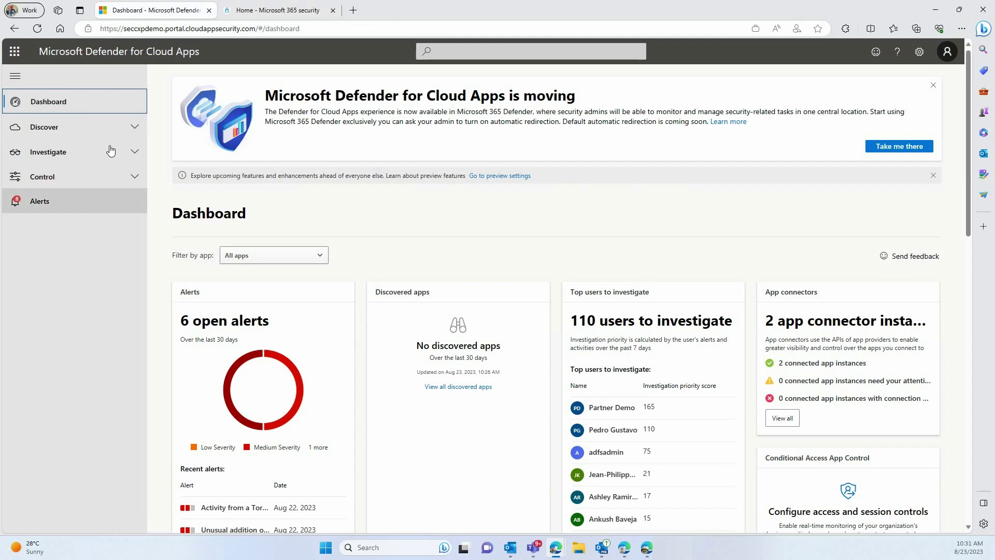
{"action": "left_click", "coordinate": [101, 207]}
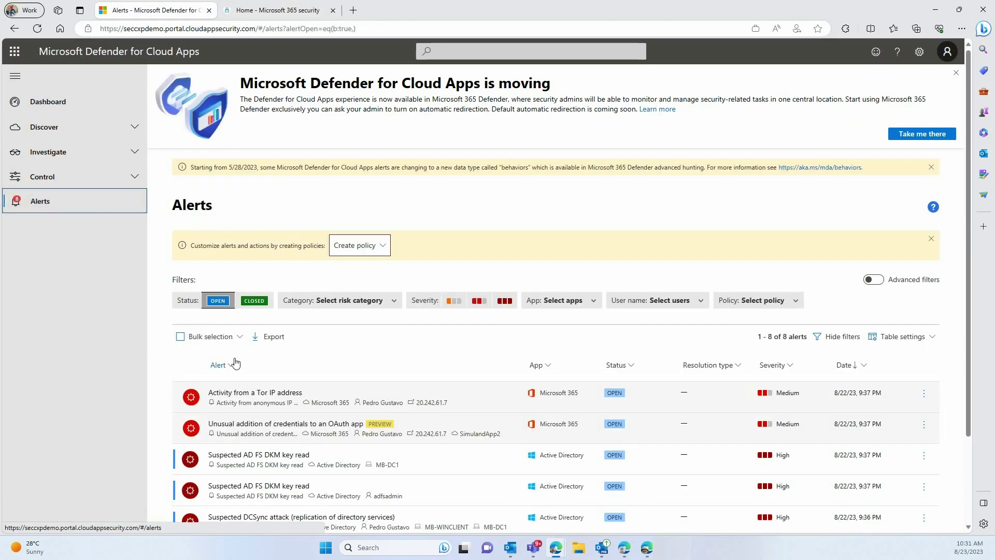
Open the 'Activity from a Tor IP address' alert and duplicate its page into a new tab.
{"action": "scroll", "coordinate": [361, 364], "scroll_direction": "down", "scroll_amount": 1}
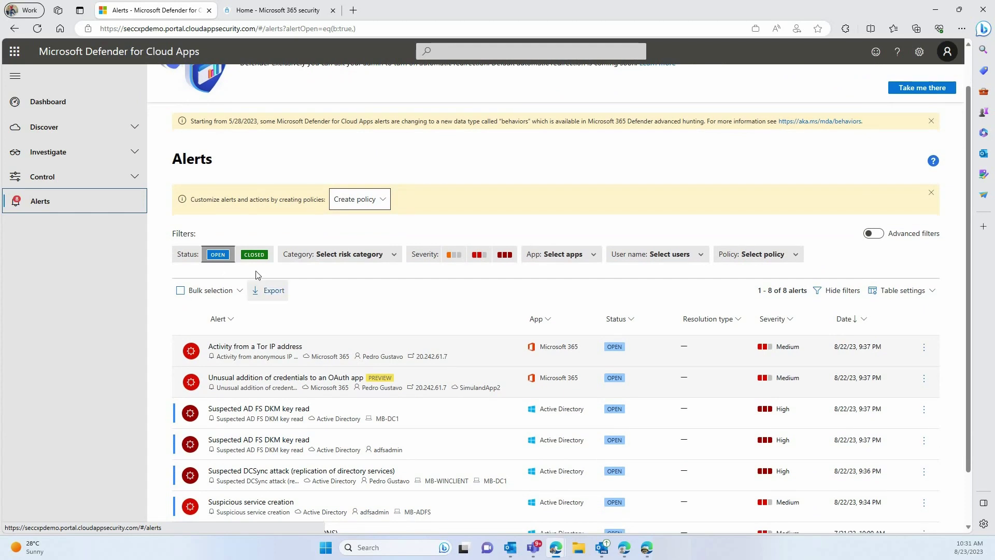
{"action": "left_click", "coordinate": [414, 350]}
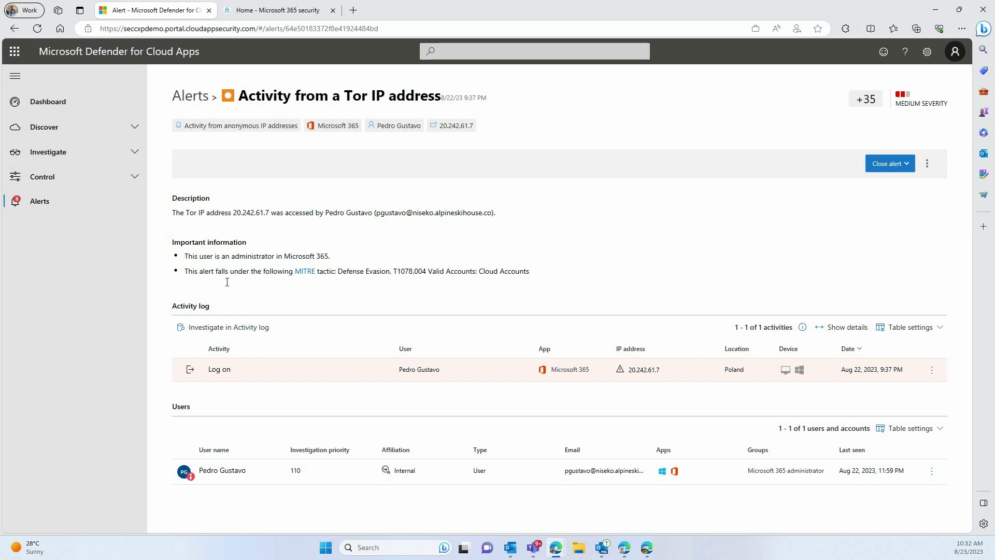
{"action": "key", "text": "ctrl+shift+k"}
Return to the Microsoft 365 Defender home and show the Incidents list.
{"action": "left_click", "coordinate": [372, 11]}
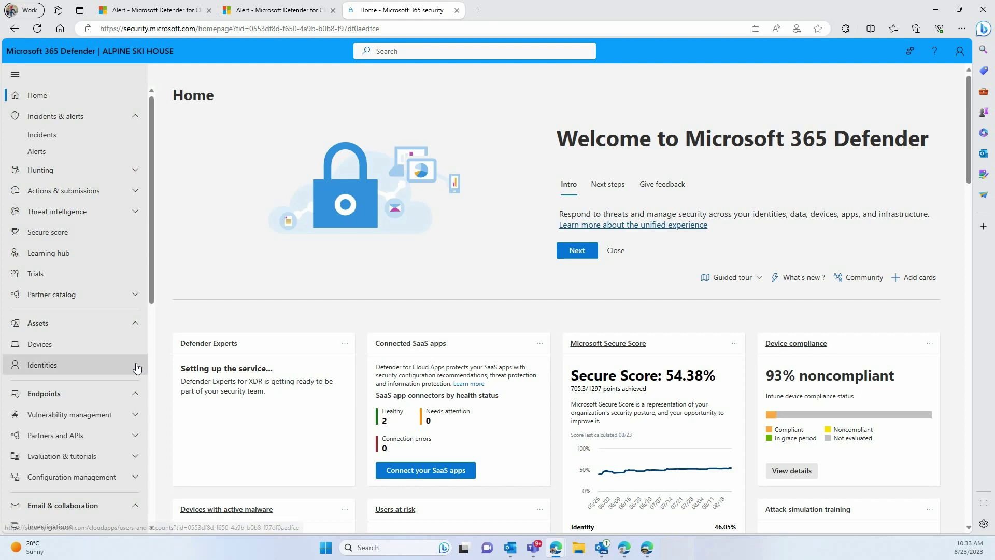
{"action": "left_click", "coordinate": [47, 140]}
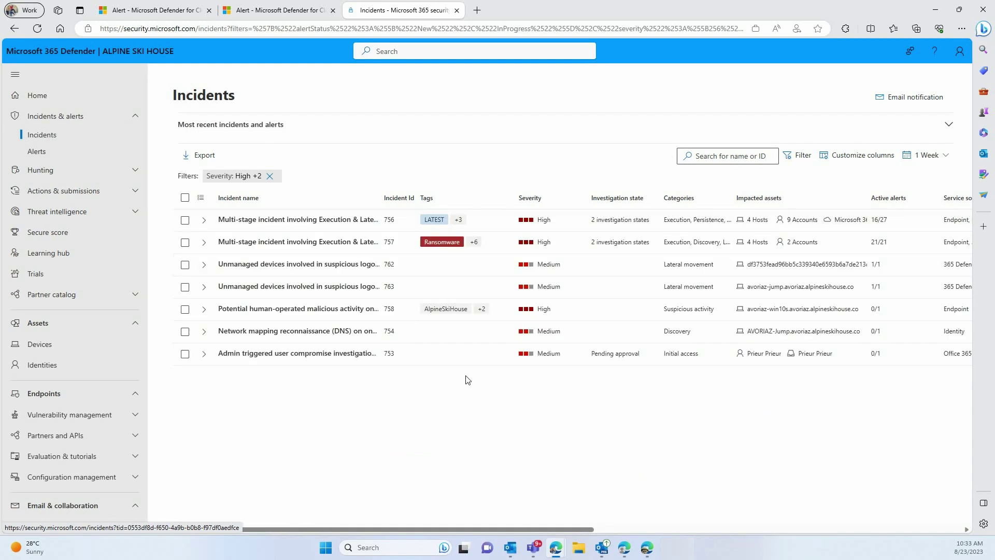
Filter incidents to service source Microsoft Defender for Cloud Apps, then briefly expand incident 756's alerts.
{"action": "left_click", "coordinate": [805, 155]}
{"action": "scroll", "coordinate": [773, 388], "scroll_direction": "down", "scroll_amount": 1}
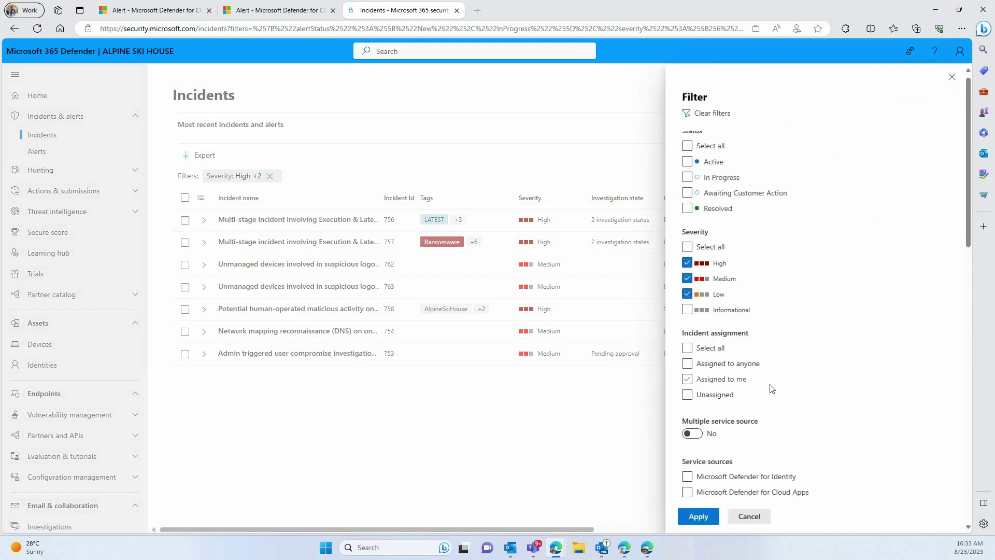
{"action": "scroll", "coordinate": [771, 386], "scroll_direction": "down", "scroll_amount": 3}
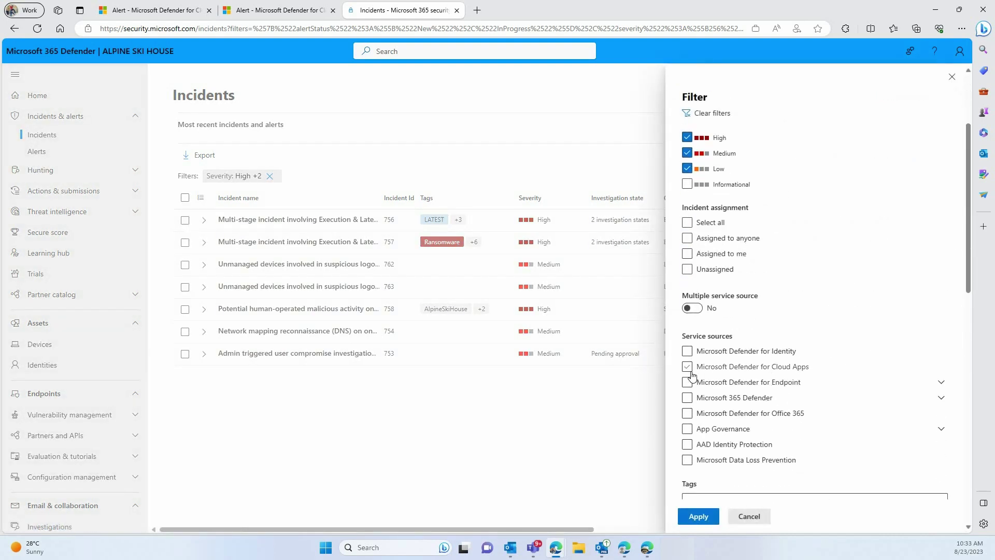
{"action": "left_click", "coordinate": [689, 369]}
{"action": "left_click", "coordinate": [711, 517]}
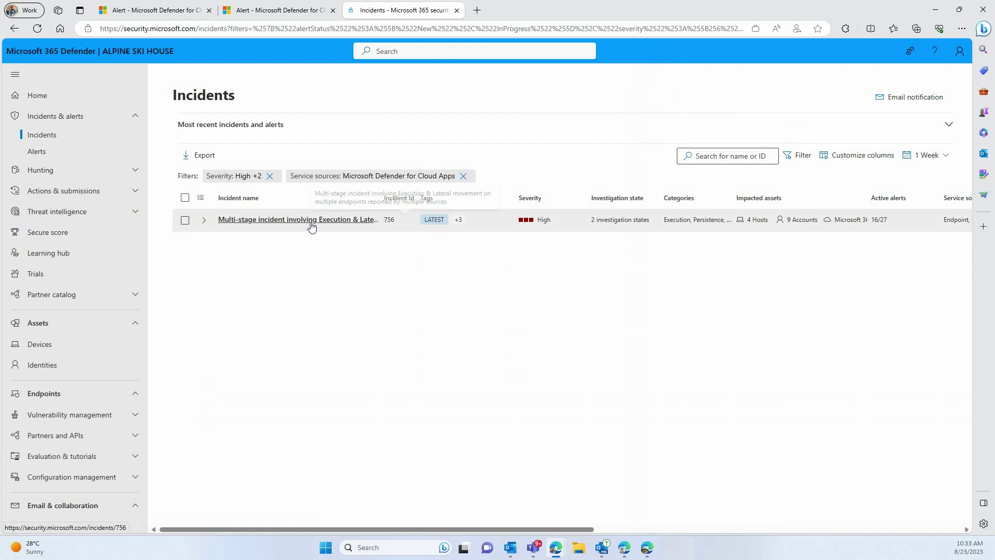
{"action": "left_click", "coordinate": [204, 220]}
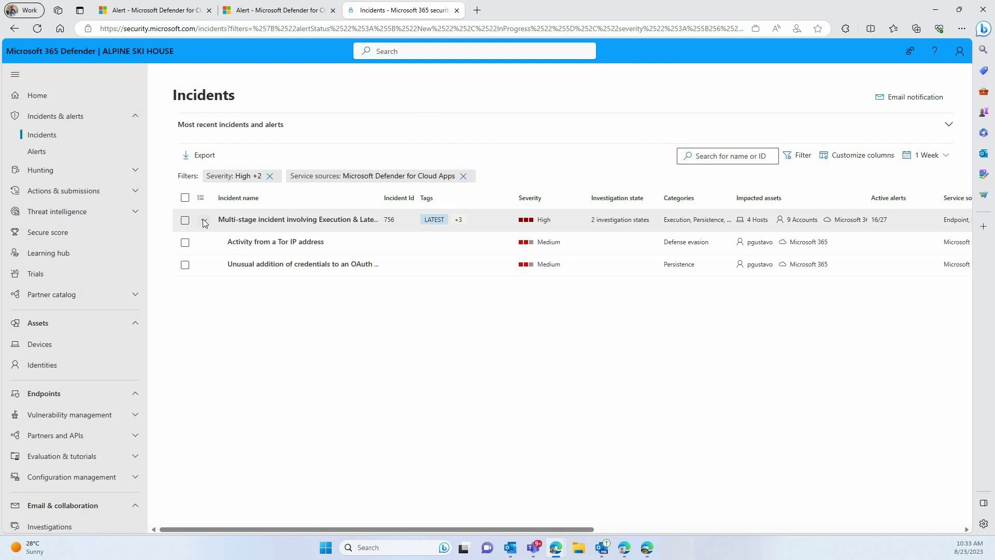
{"action": "left_click", "coordinate": [203, 219]}
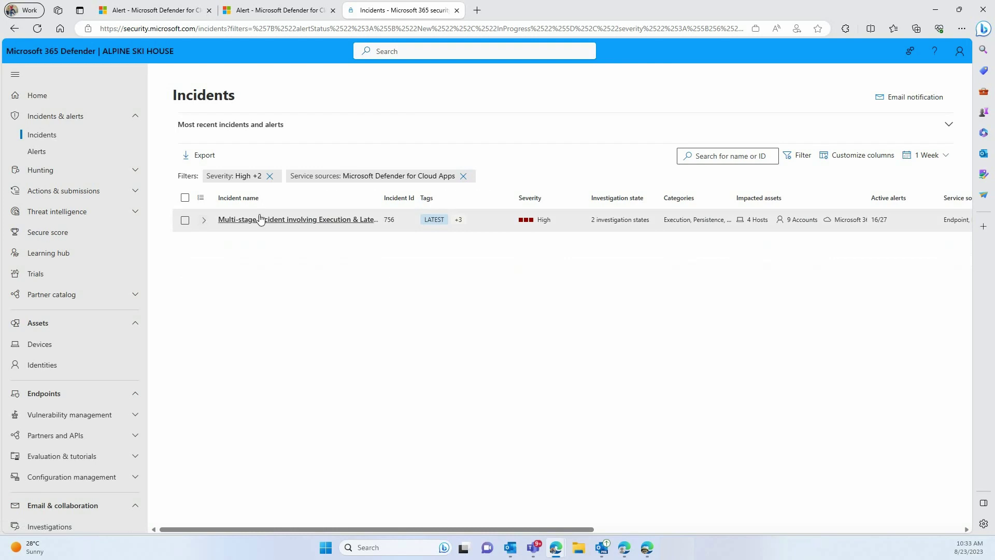
Open incident 756's attack story and scroll down its alerts list to the Tor IP alert.
{"action": "left_click", "coordinate": [273, 220]}
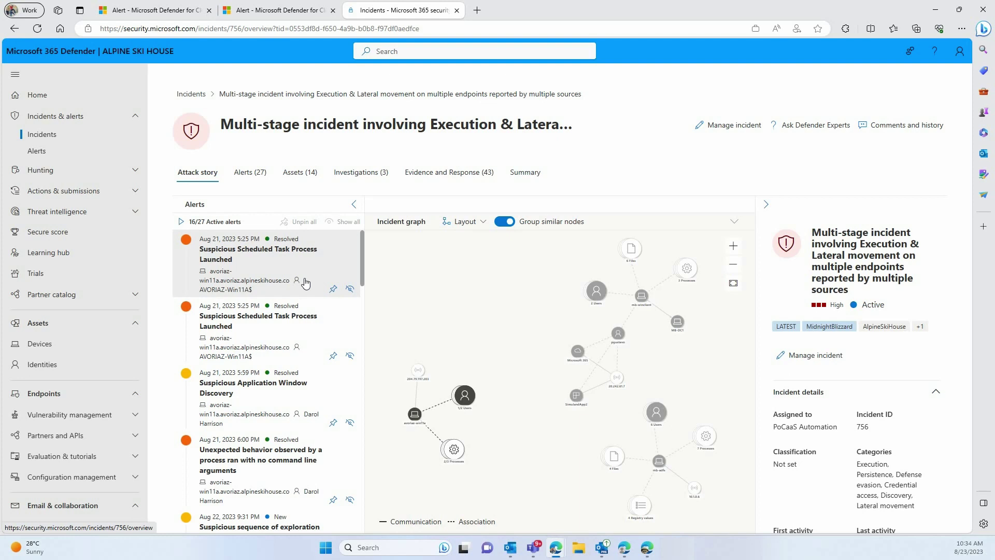
{"action": "scroll", "coordinate": [305, 283], "scroll_direction": "down", "scroll_amount": 1}
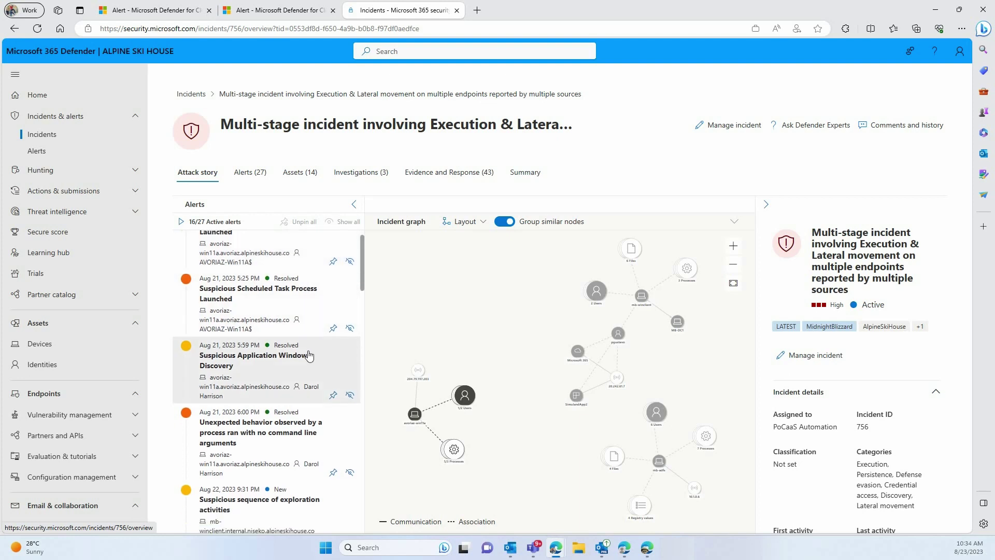
{"action": "scroll", "coordinate": [309, 355], "scroll_direction": "down", "scroll_amount": 3}
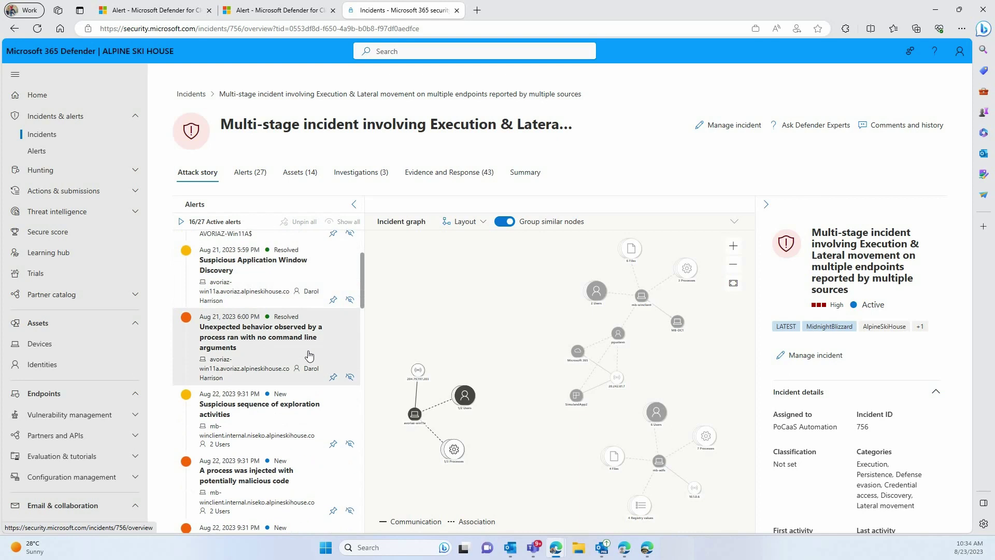
{"action": "scroll", "coordinate": [309, 355], "scroll_direction": "down", "scroll_amount": 3}
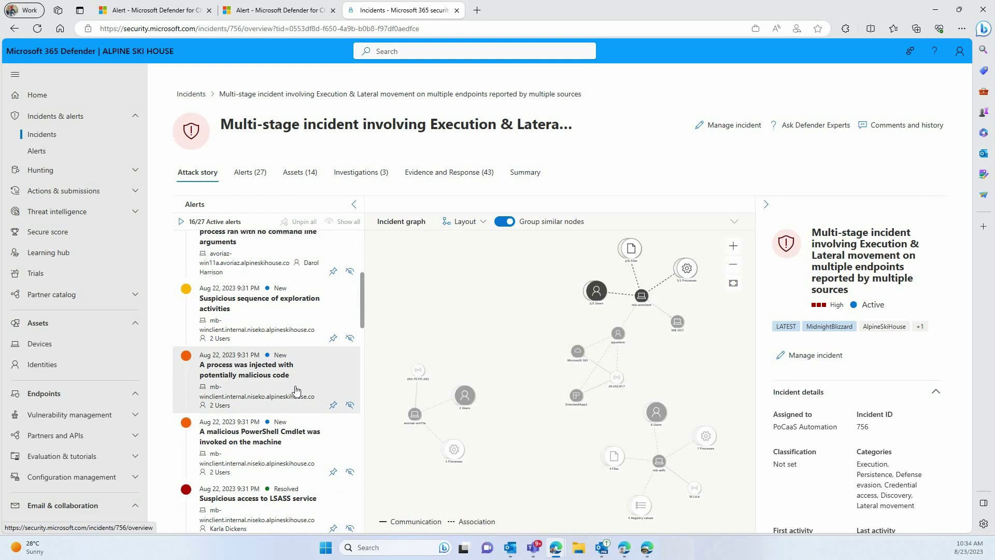
{"action": "scroll", "coordinate": [297, 390], "scroll_direction": "down", "scroll_amount": 3}
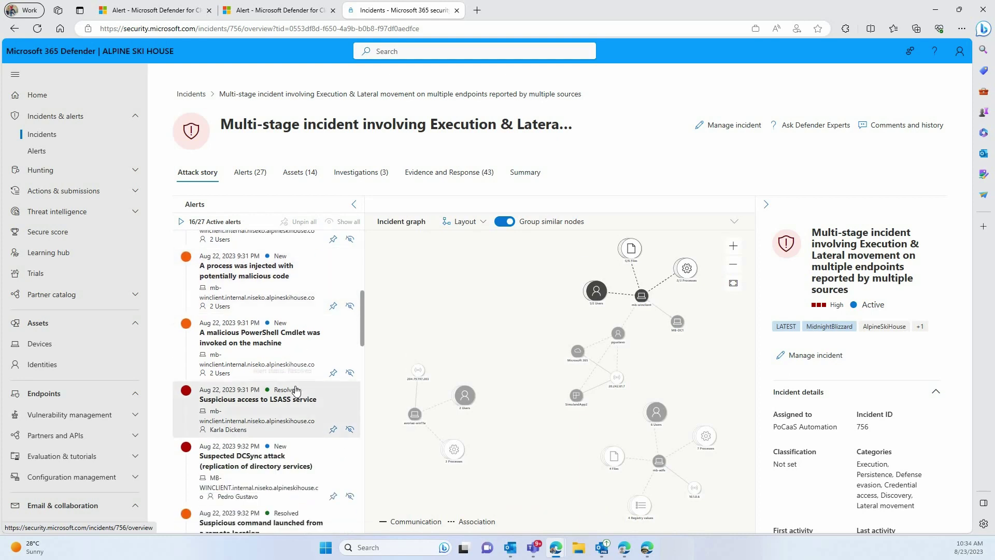
{"action": "scroll", "coordinate": [297, 390], "scroll_direction": "down", "scroll_amount": 1}
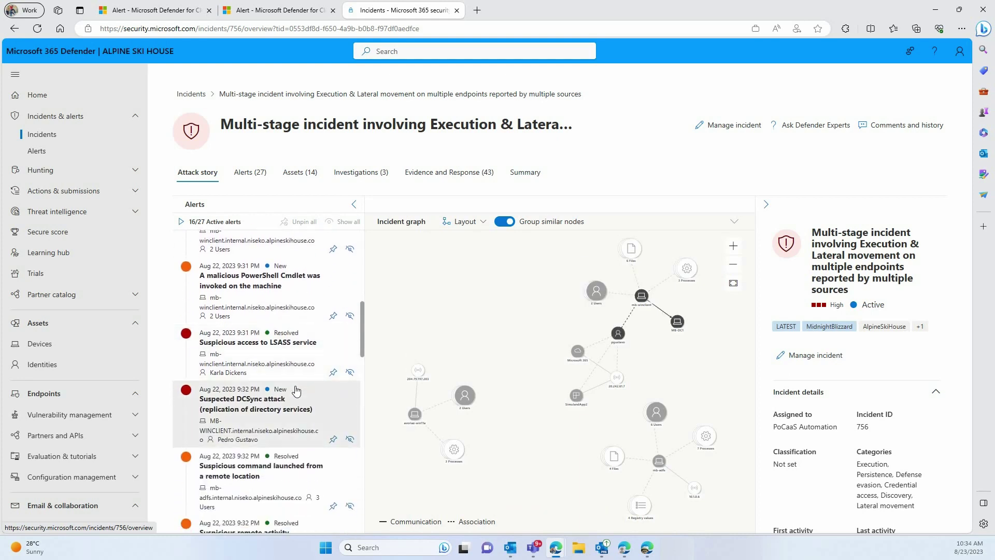
{"action": "scroll", "coordinate": [297, 390], "scroll_direction": "down", "scroll_amount": 2}
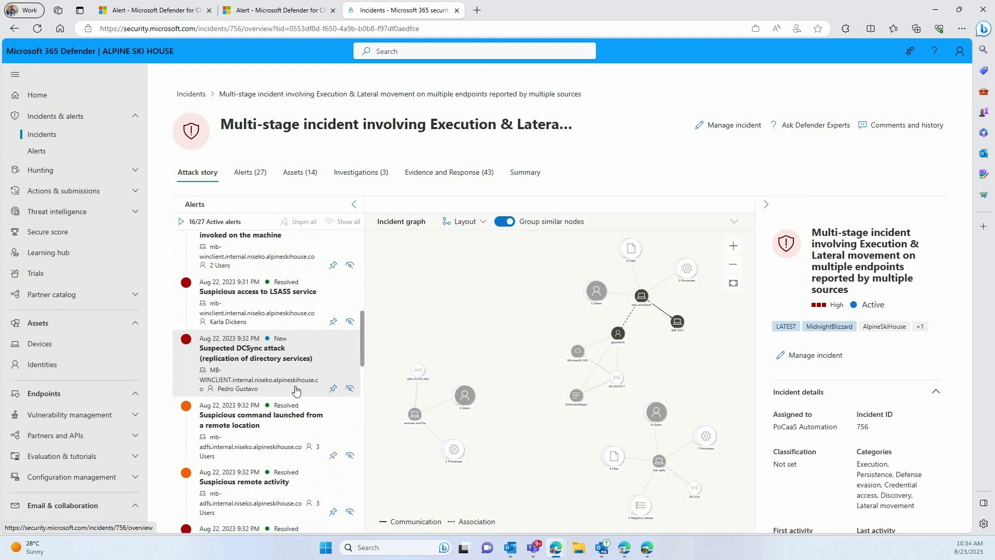
{"action": "scroll", "coordinate": [297, 390], "scroll_direction": "down", "scroll_amount": 8}
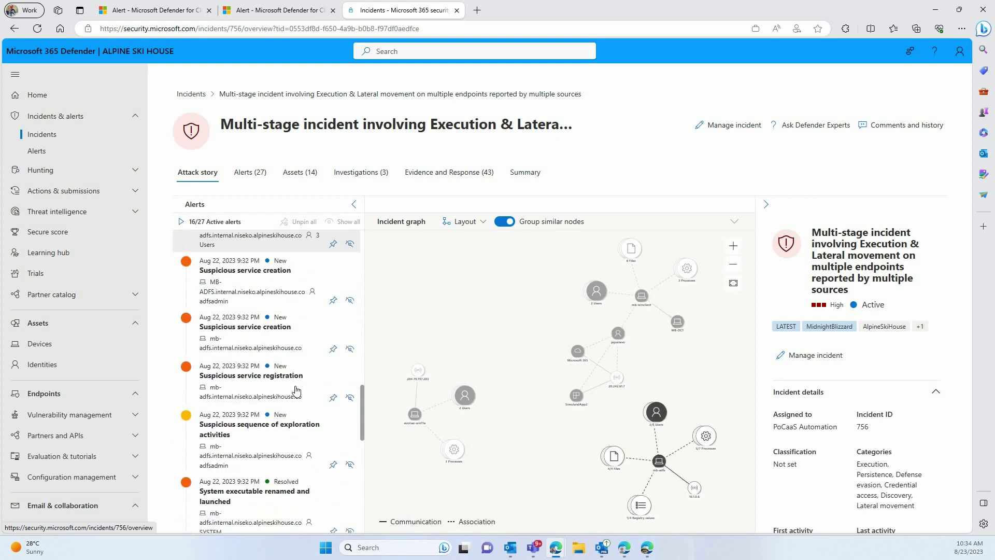
{"action": "scroll", "coordinate": [297, 389], "scroll_direction": "down", "scroll_amount": 8}
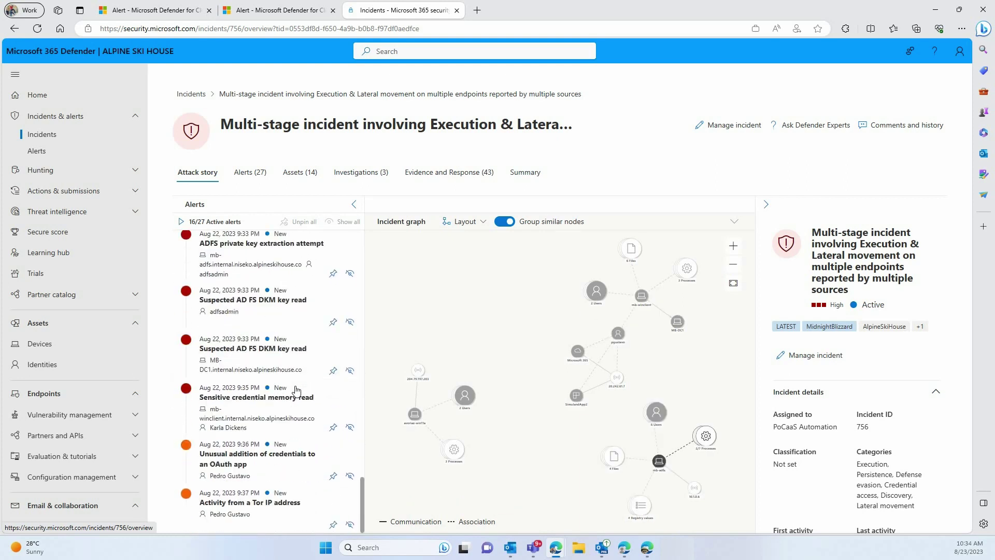
Select the 'Activity from a Tor IP address' alert in incident 756 to show its details pane.
{"action": "left_click", "coordinate": [297, 473]}
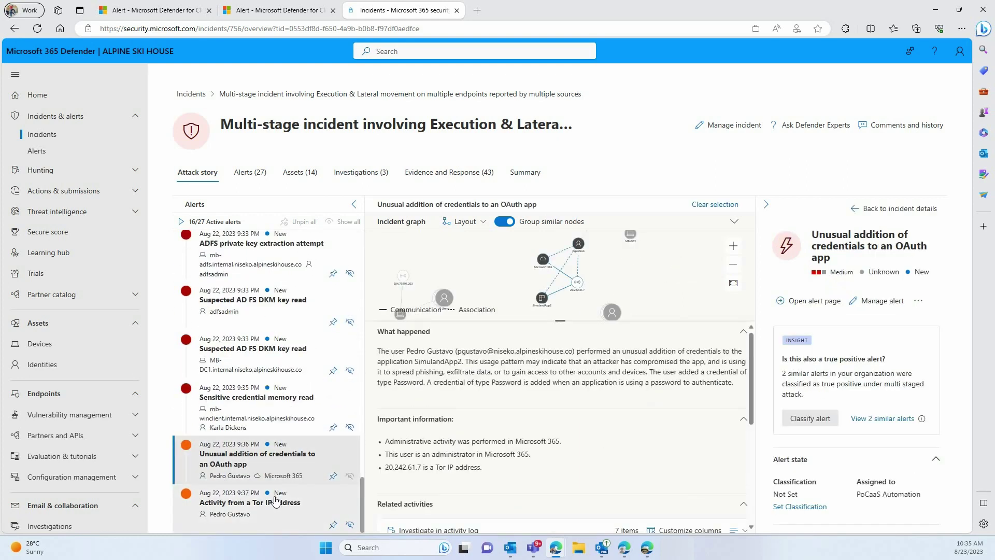
{"action": "left_click", "coordinate": [276, 501]}
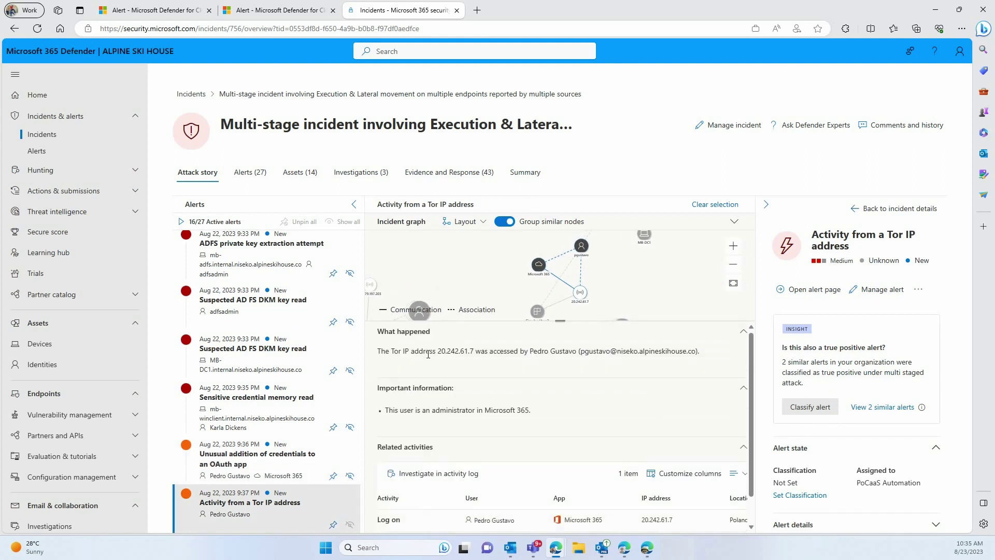
{"action": "scroll", "coordinate": [473, 352], "scroll_direction": "down", "scroll_amount": 1}
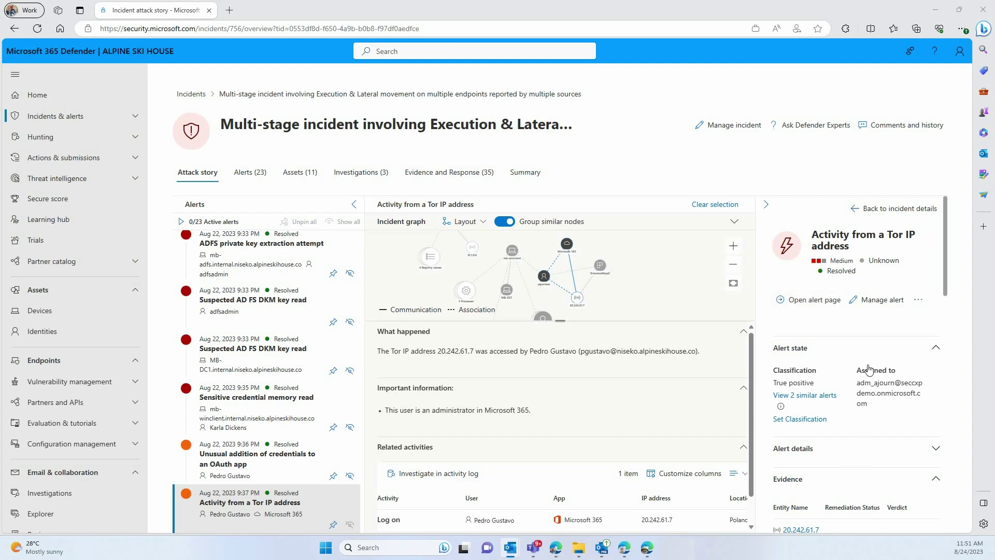
Expand the Tor IP alert's details and review evidence, incident details and impacted assets.
{"action": "scroll", "coordinate": [797, 362], "scroll_direction": "down", "scroll_amount": 2}
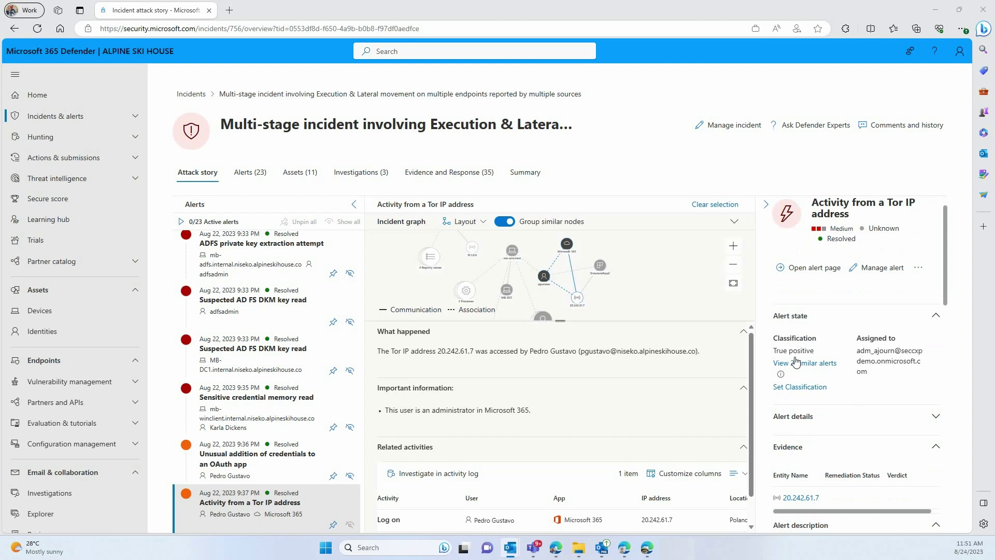
{"action": "left_click", "coordinate": [937, 365]}
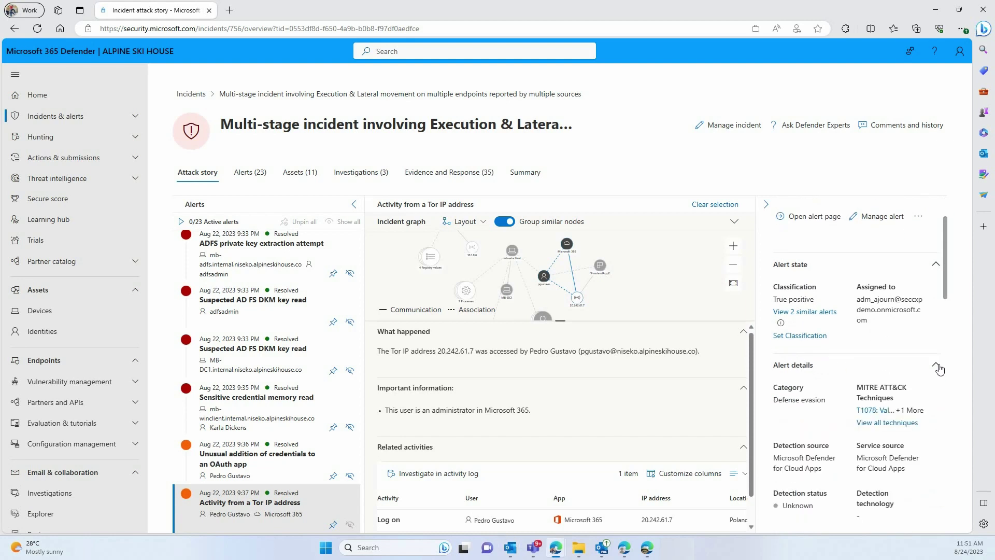
{"action": "scroll", "coordinate": [899, 389], "scroll_direction": "down", "scroll_amount": 3}
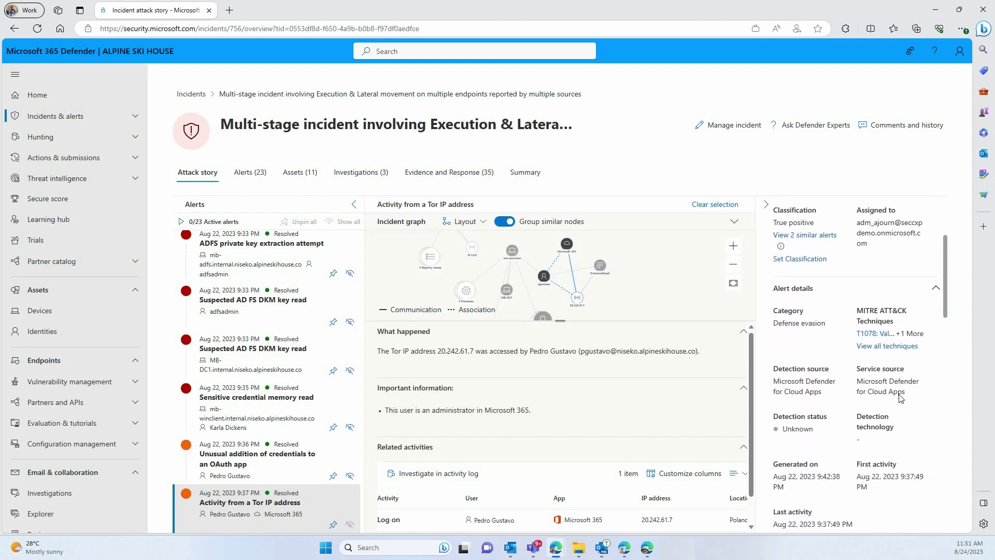
{"action": "scroll", "coordinate": [900, 399], "scroll_direction": "down", "scroll_amount": 4}
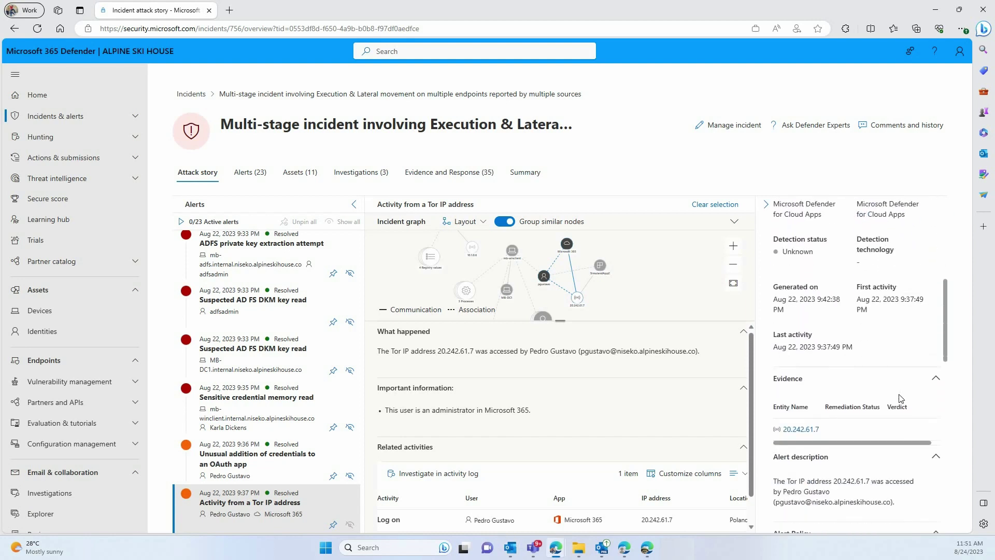
{"action": "scroll", "coordinate": [900, 398], "scroll_direction": "down", "scroll_amount": 2}
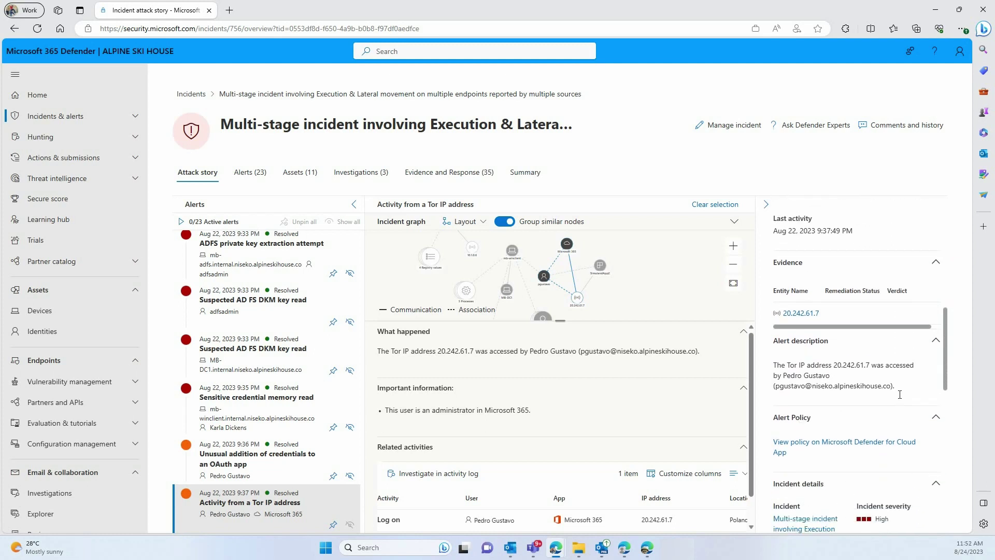
{"action": "scroll", "coordinate": [861, 381], "scroll_direction": "down", "scroll_amount": 3}
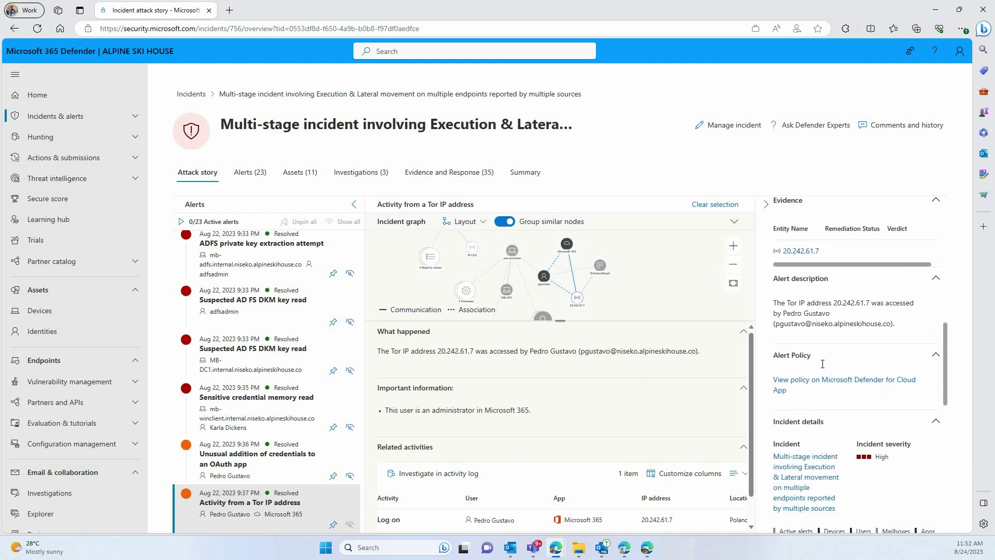
{"action": "scroll", "coordinate": [819, 363], "scroll_direction": "down", "scroll_amount": 3}
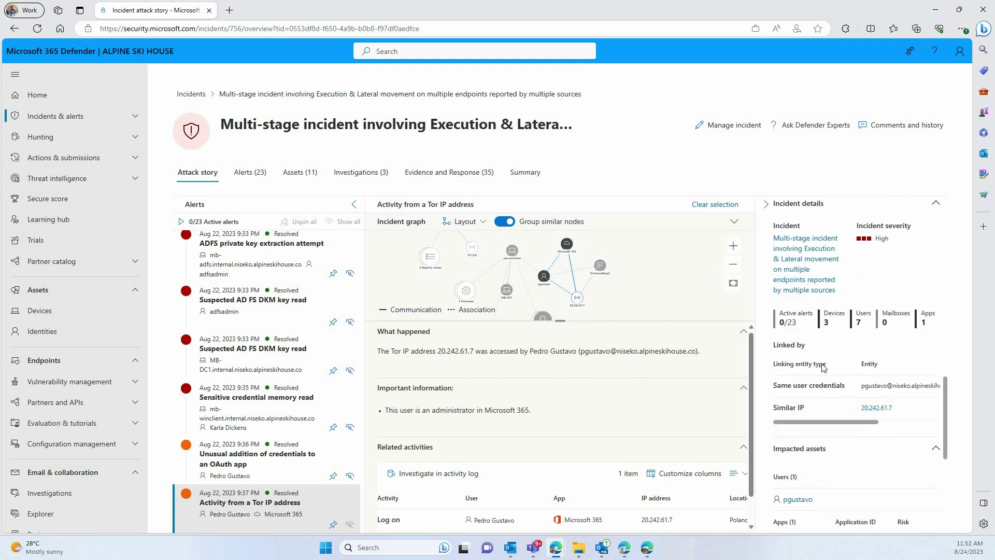
{"action": "scroll", "coordinate": [821, 367], "scroll_direction": "down", "scroll_amount": 3}
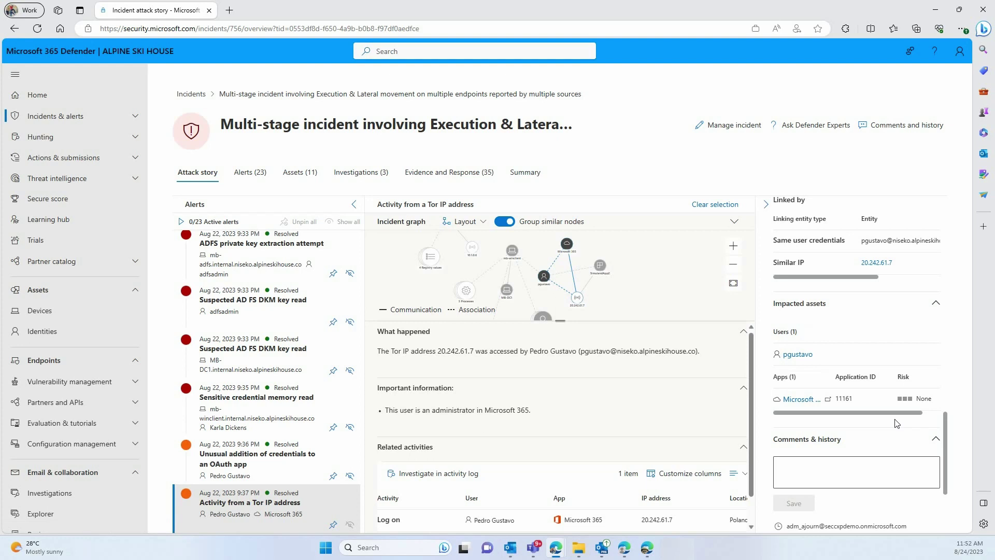
{"action": "scroll", "coordinate": [896, 424], "scroll_direction": "up", "scroll_amount": 10}
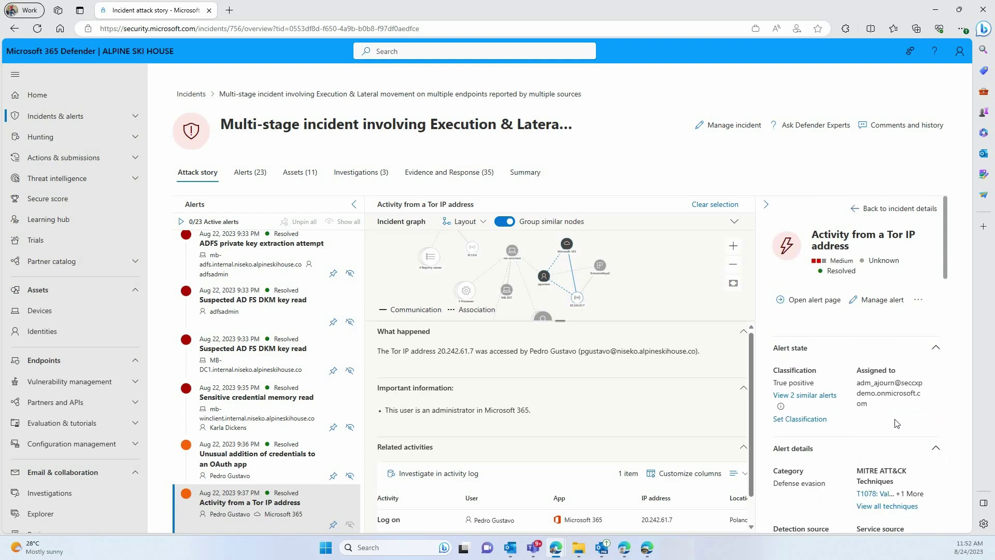
In Manage alert, review Status (Resolved) and Classification (Not set) choices, then close without saving.
{"action": "left_click", "coordinate": [888, 304]}
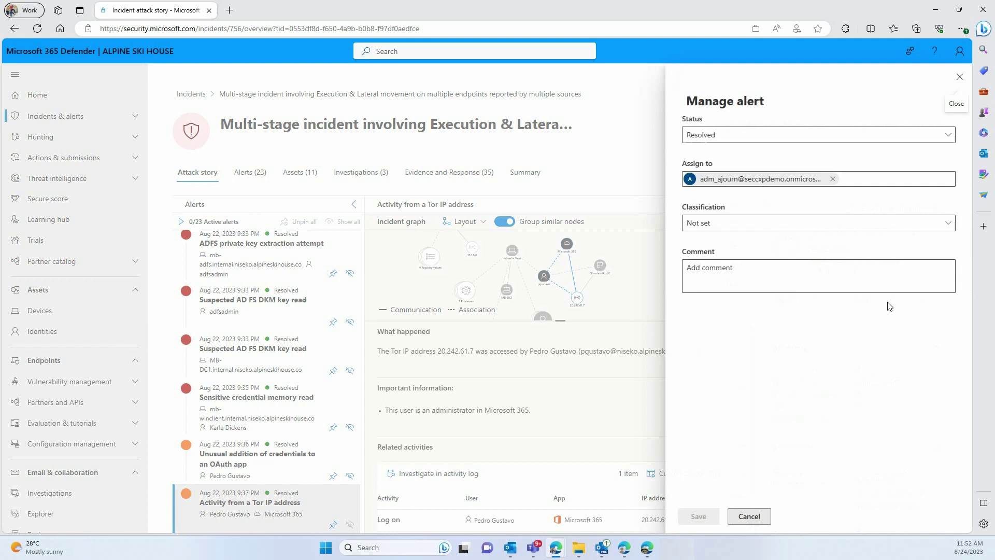
{"action": "left_click", "coordinate": [910, 137]}
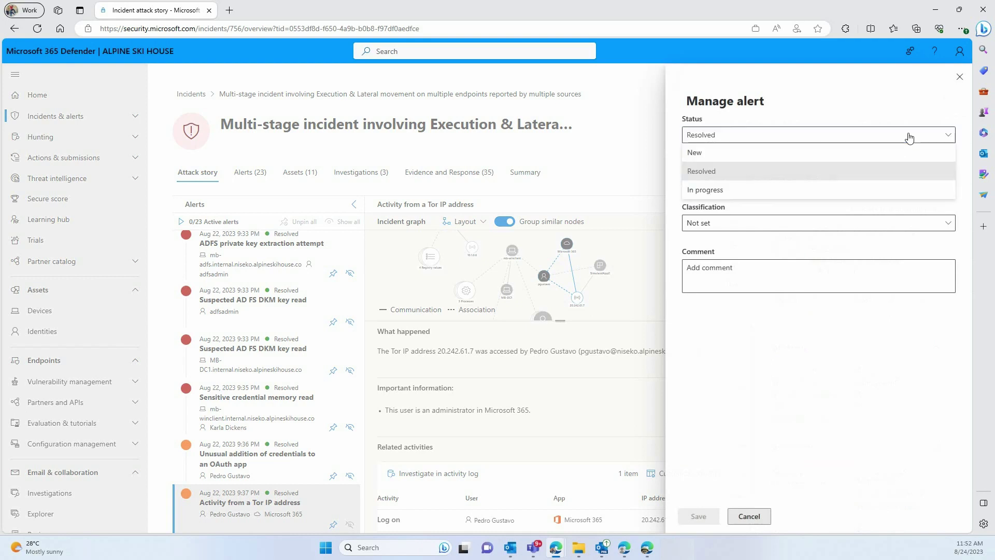
{"action": "left_click", "coordinate": [851, 137]}
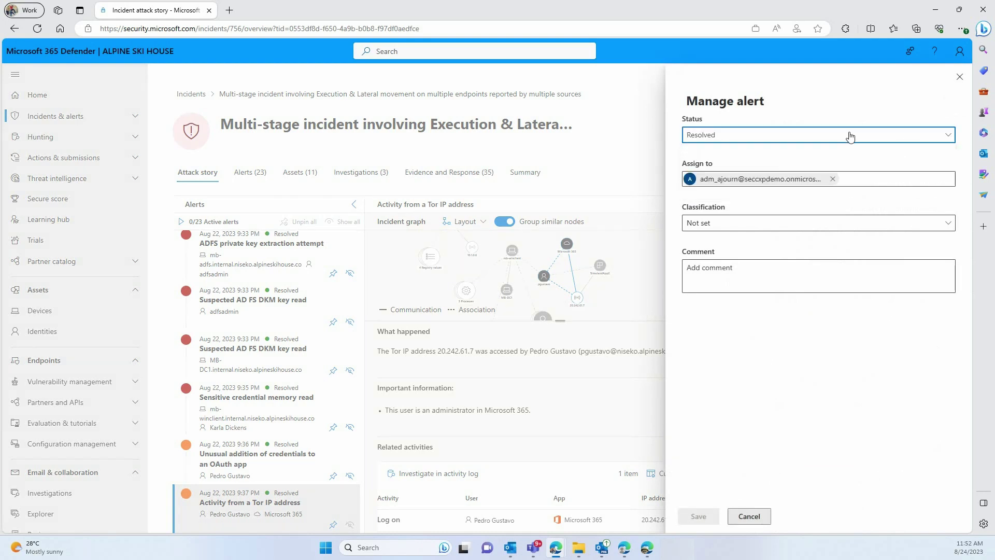
{"action": "left_click", "coordinate": [826, 224]}
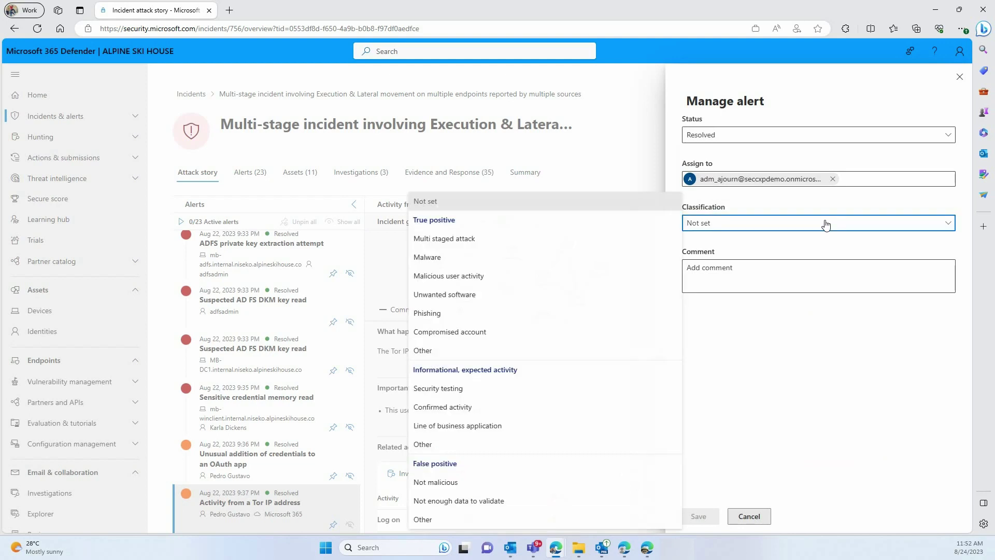
{"action": "left_click", "coordinate": [826, 224]}
{"action": "left_click", "coordinate": [749, 517]}
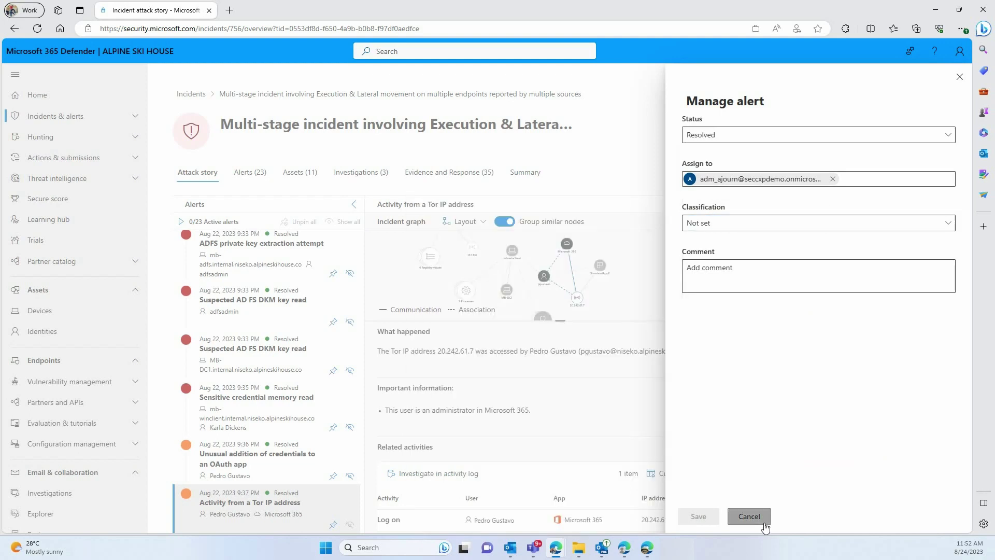